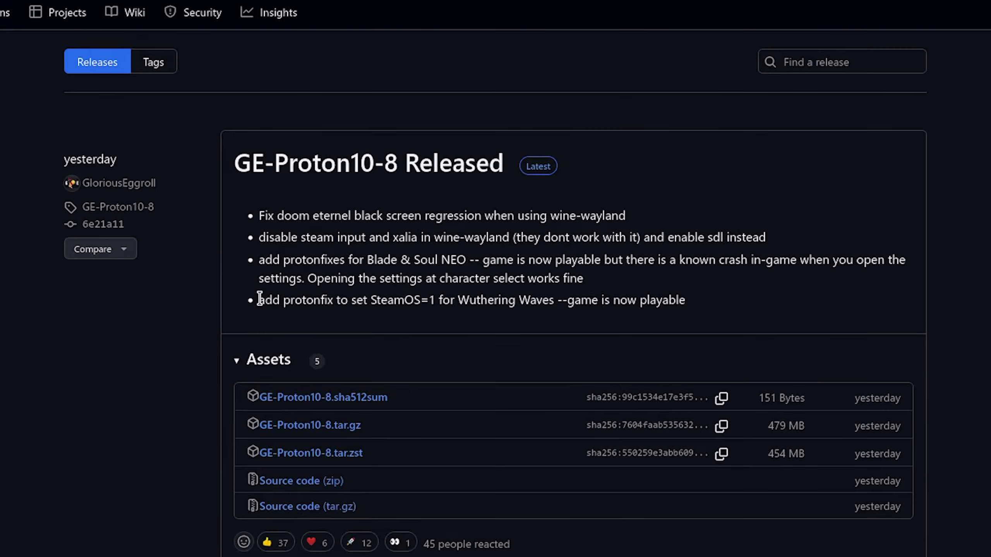
- Highlight the SteamOS=1 protonfix release note, then bring the Steam library window with Wuthering Waves forward
{"action": "left_click_drag", "start_coordinate": [338, 292], "coordinate": [467, 304]}
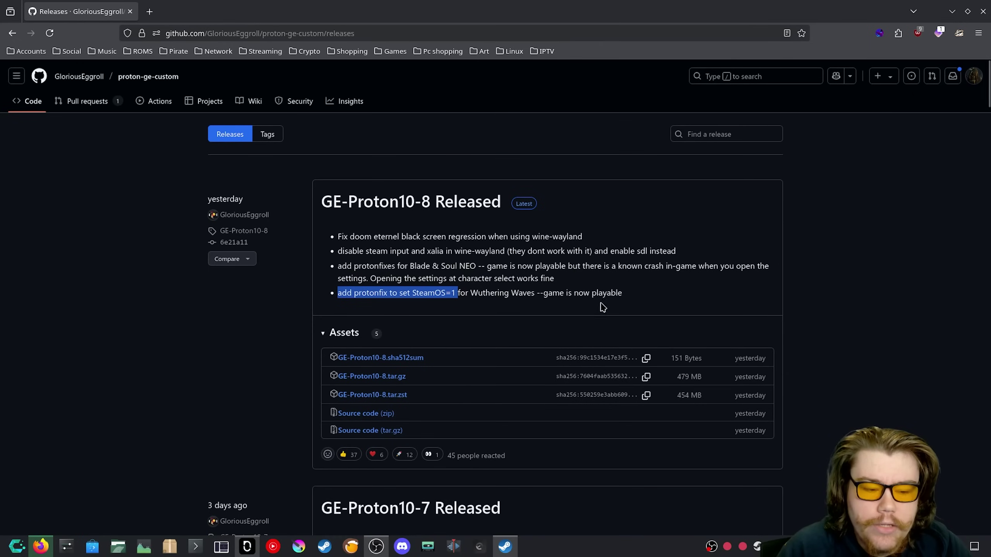
{"action": "left_click", "coordinate": [674, 292]}
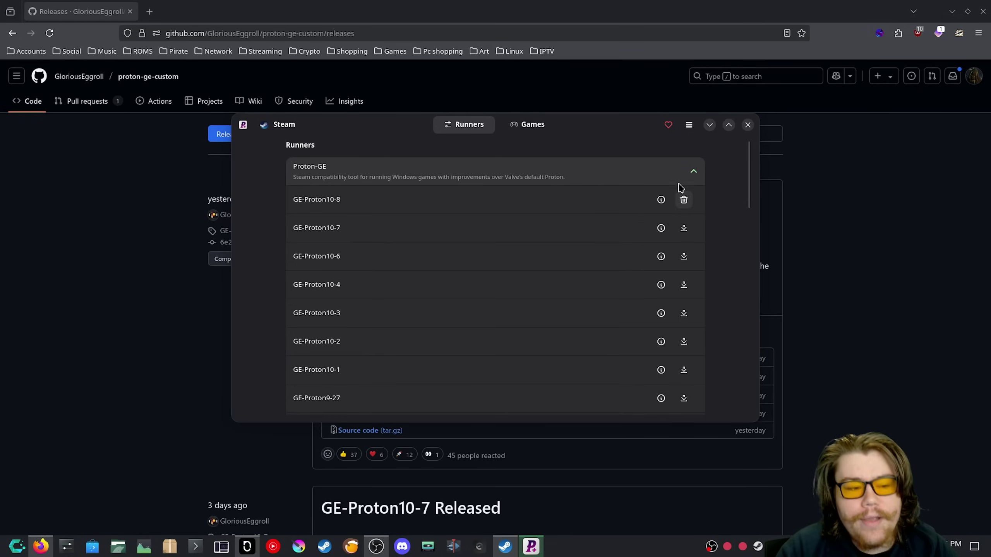
{"action": "left_click", "coordinate": [504, 546]}
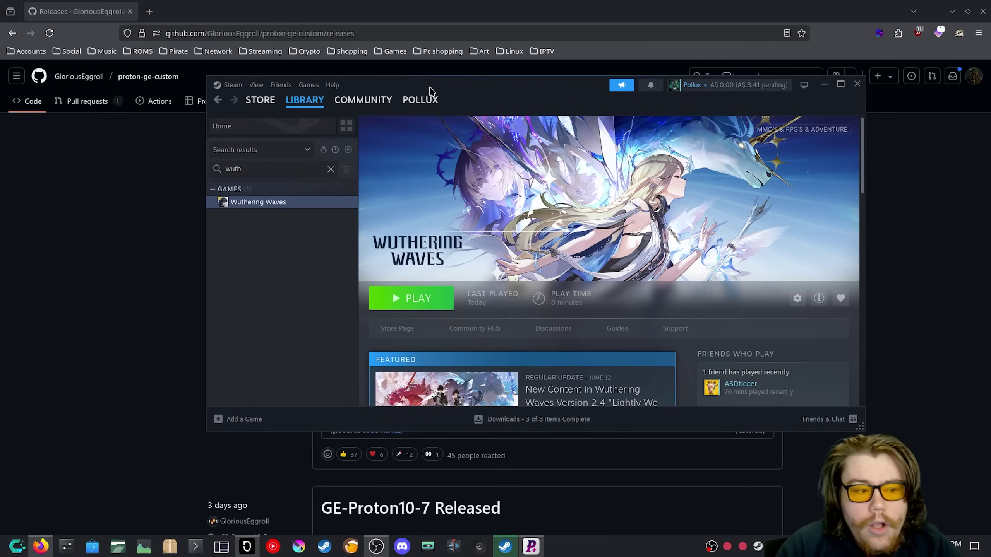
- Confirm Wuthering Waves' Compatibility setting uses GE-Proton10-8, then start the game with PLAY
{"action": "right_click", "coordinate": [265, 203]}
{"action": "left_click", "coordinate": [283, 300]}
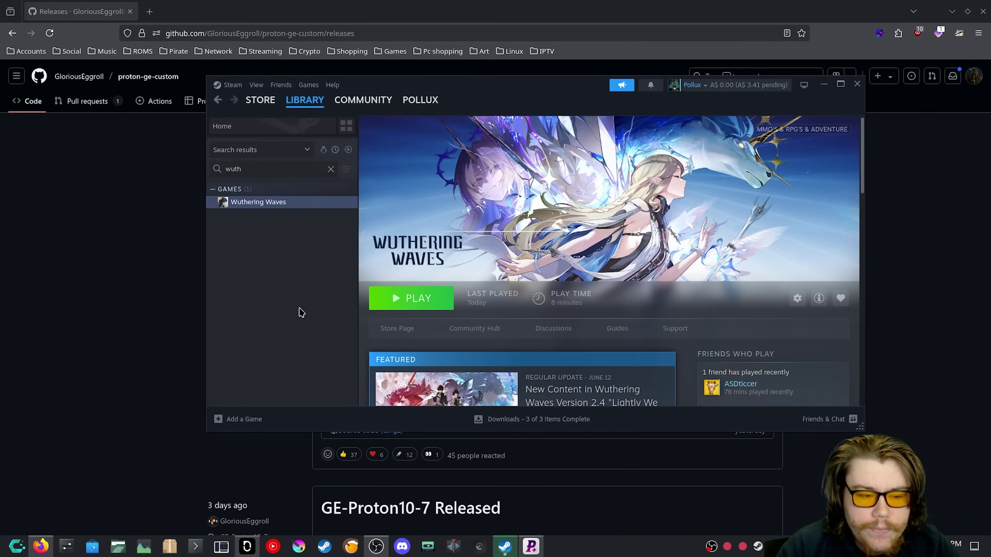
{"action": "left_click", "coordinate": [384, 186]}
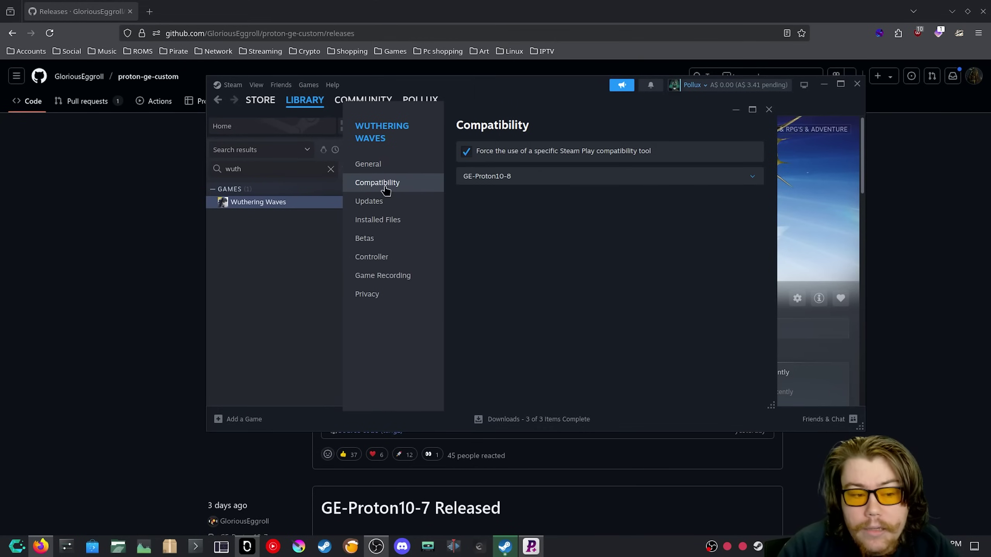
{"action": "left_click", "coordinate": [526, 176]}
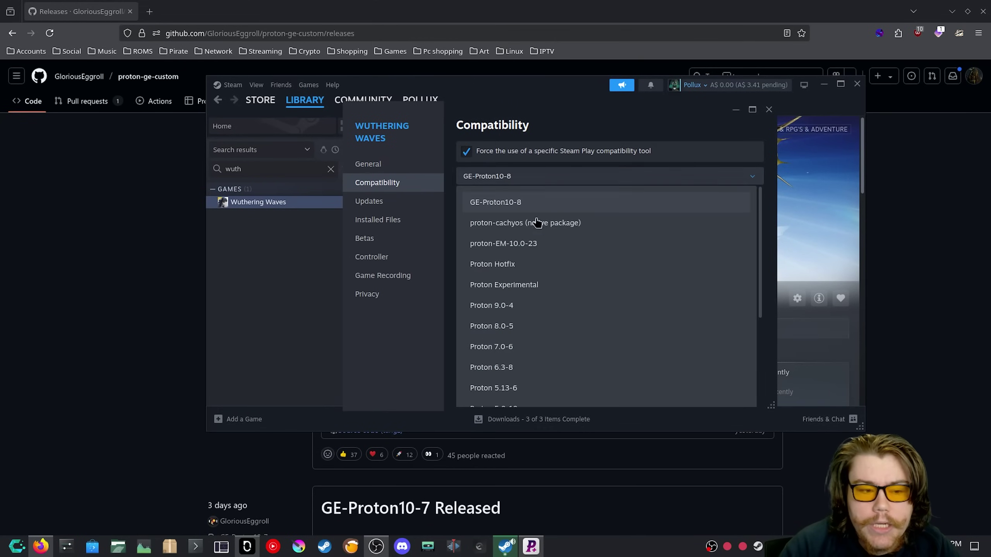
{"action": "scroll", "coordinate": [546, 273], "scroll_direction": "down", "scroll_amount": 3}
{"action": "scroll", "coordinate": [507, 370], "scroll_direction": "up", "scroll_amount": 5}
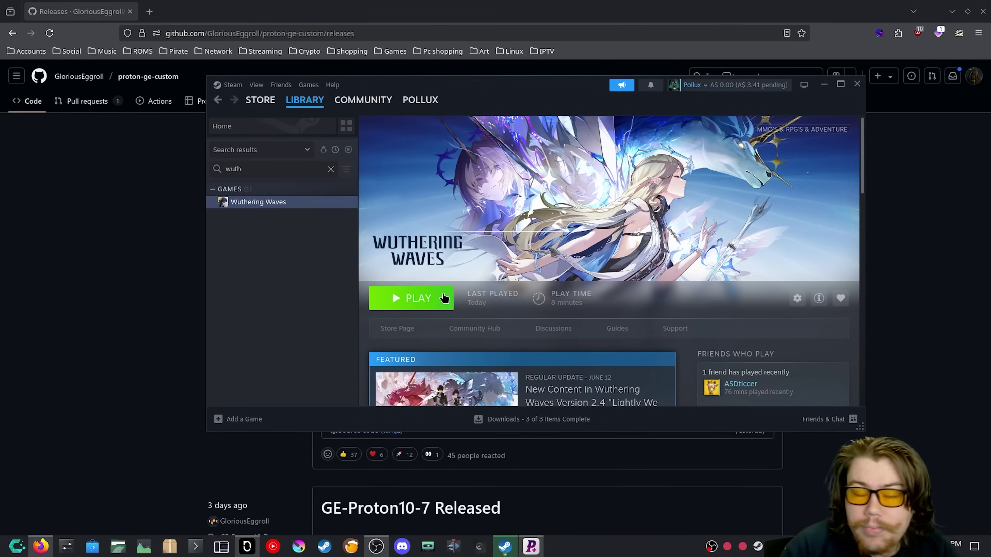
{"action": "left_click", "coordinate": [431, 300]}
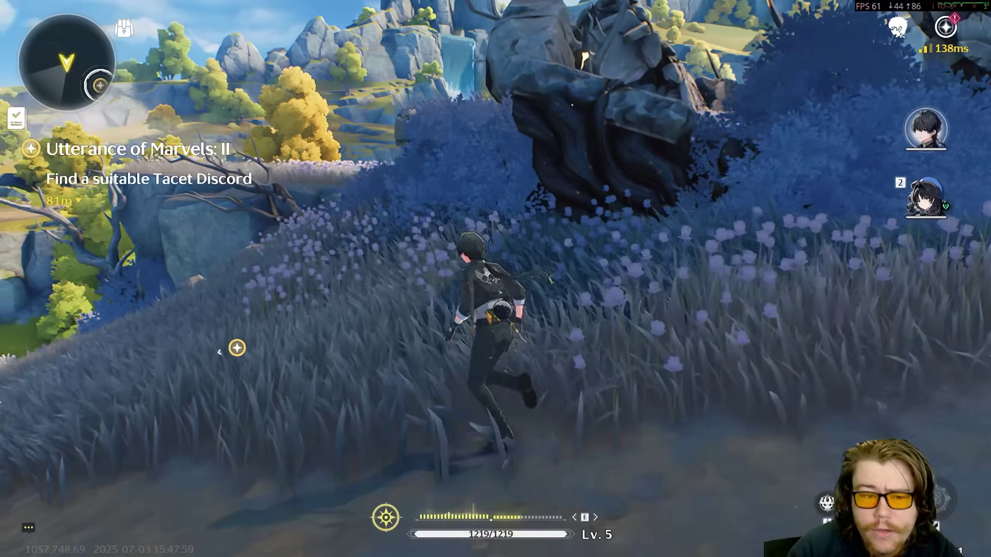
- Run, dash and jump the character up the grassy slope, then open the Terminal with Esc
{"action": "key", "text": "w"}
{"action": "key", "text": "d"}
{"action": "key", "text": "a"}
{"action": "key", "text": "w"}
{"action": "key", "text": "d"}
{"action": "key", "text": "shift"}
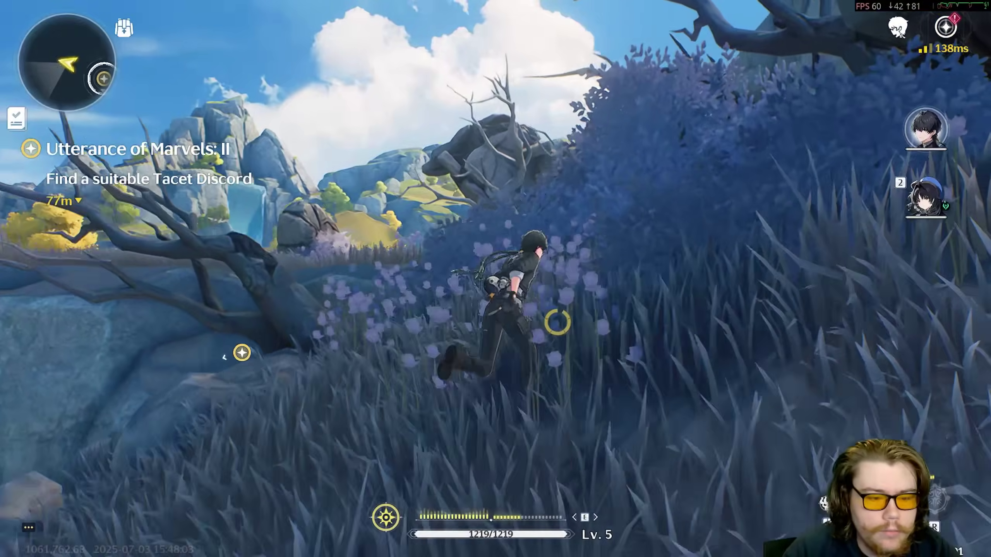
{"action": "key", "text": "space"}
{"action": "key", "text": "space"}
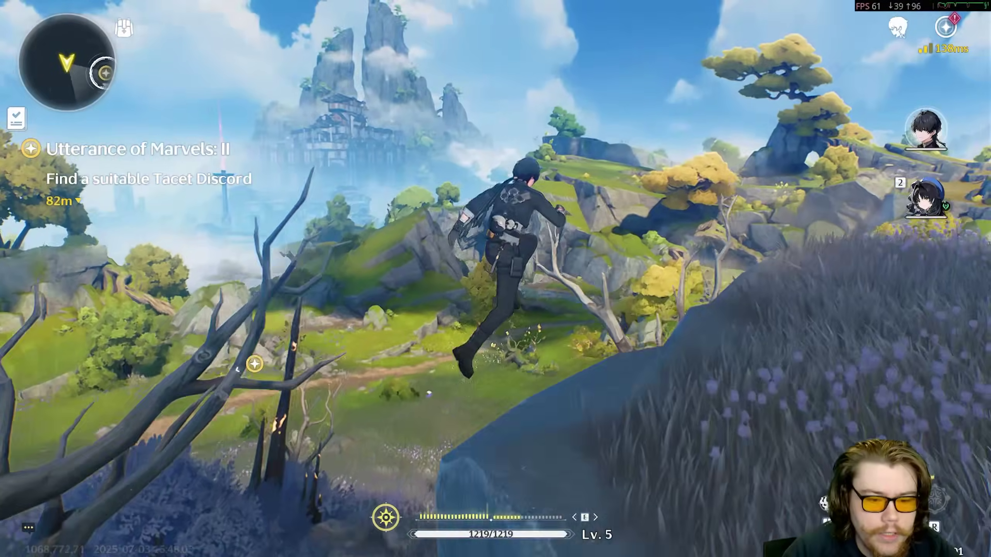
{"action": "key", "text": "space"}
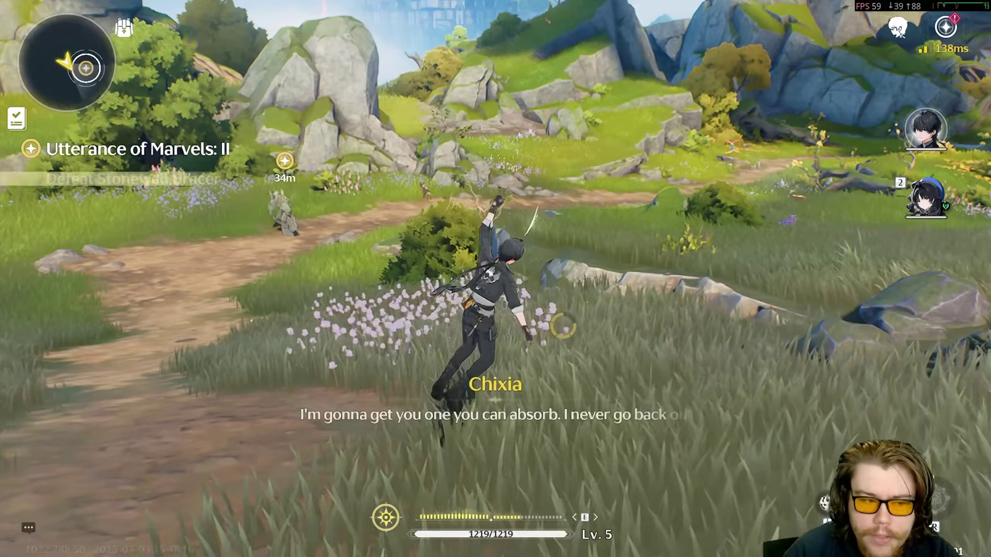
{"action": "key", "text": "Escape"}
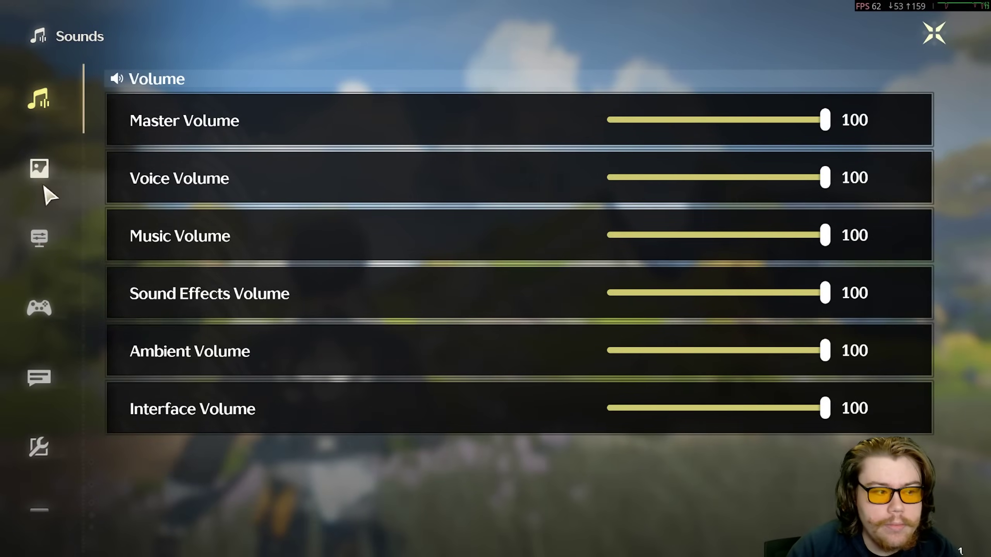
- Check the Graphics tab shows Windowed Mode, 1920x1080 and 60 frame rate, then return to gameplay
{"action": "left_click", "coordinate": [44, 186]}
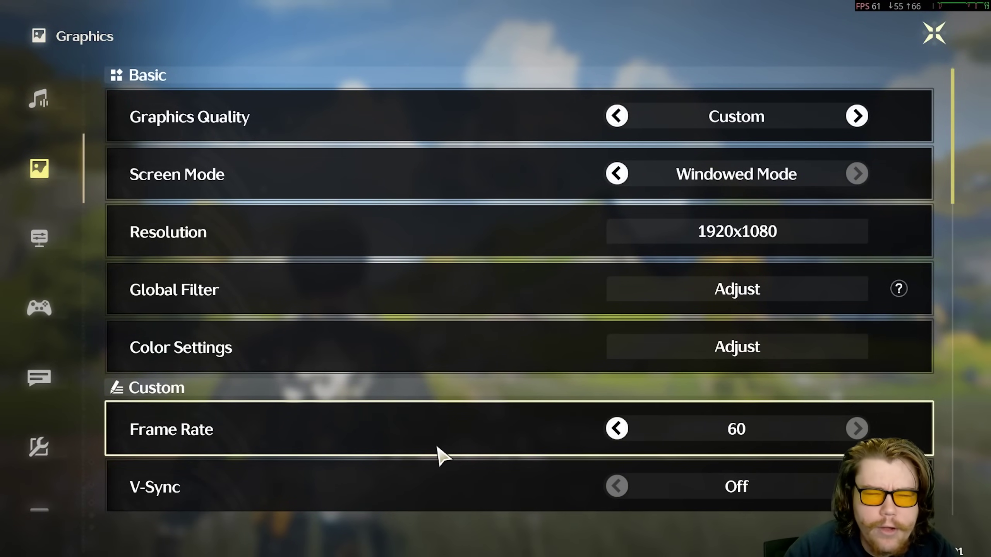
{"action": "key", "text": "Escape"}
{"action": "key", "text": "Escape"}
- Run, jump and dash the character through the flower field and over the rocks
{"action": "key", "text": "w"}
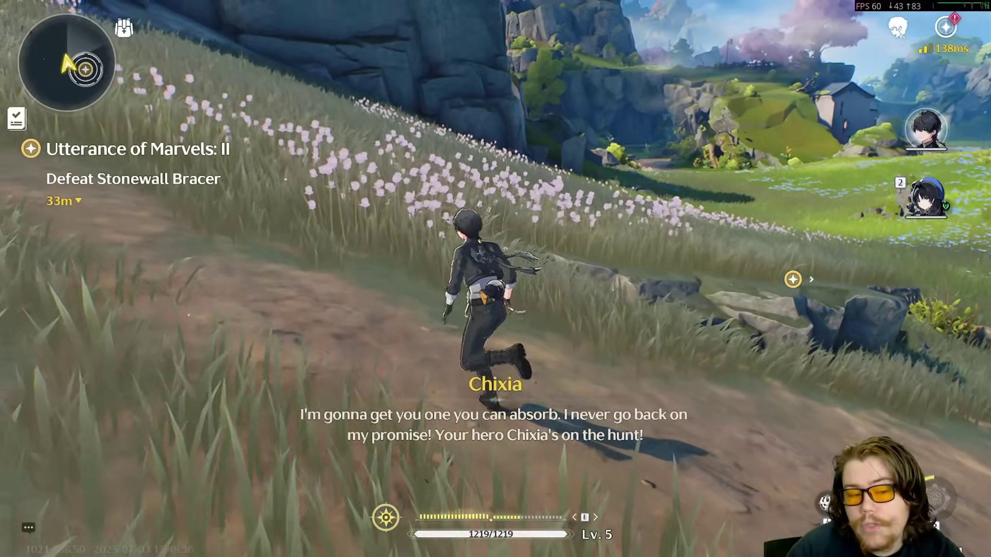
{"action": "key", "text": "space"}
{"action": "key", "text": "w"}
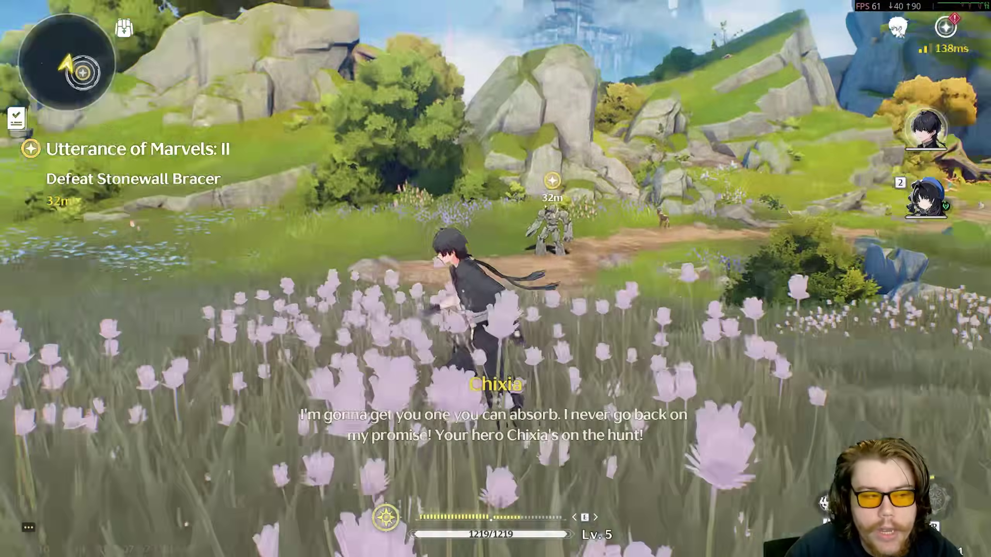
{"action": "key", "text": "d"}
{"action": "key", "text": "w"}
{"action": "key", "text": "d"}
{"action": "key", "text": "shift"}
{"action": "key", "text": "w"}
{"action": "key", "text": "space"}
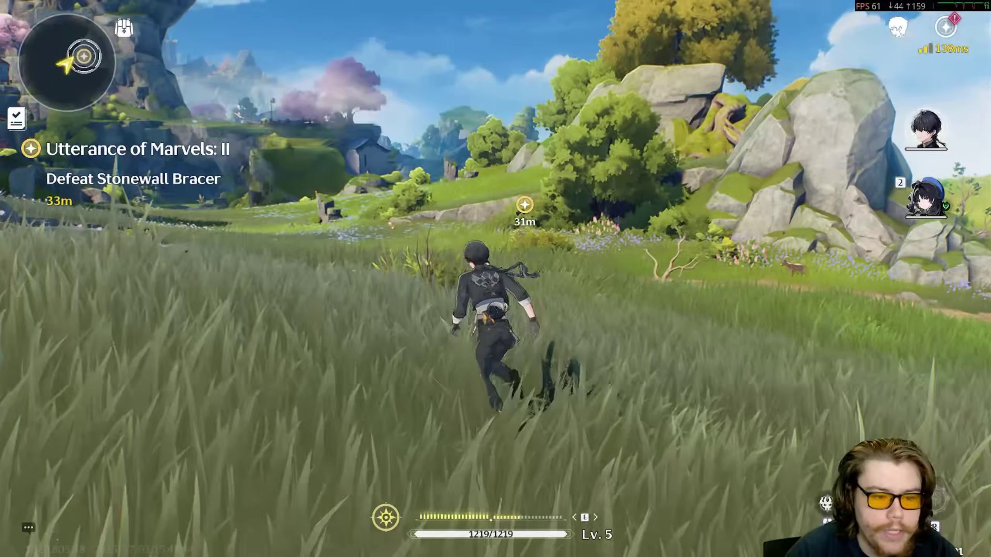
{"action": "key", "text": "w"}
{"action": "key", "text": "space"}
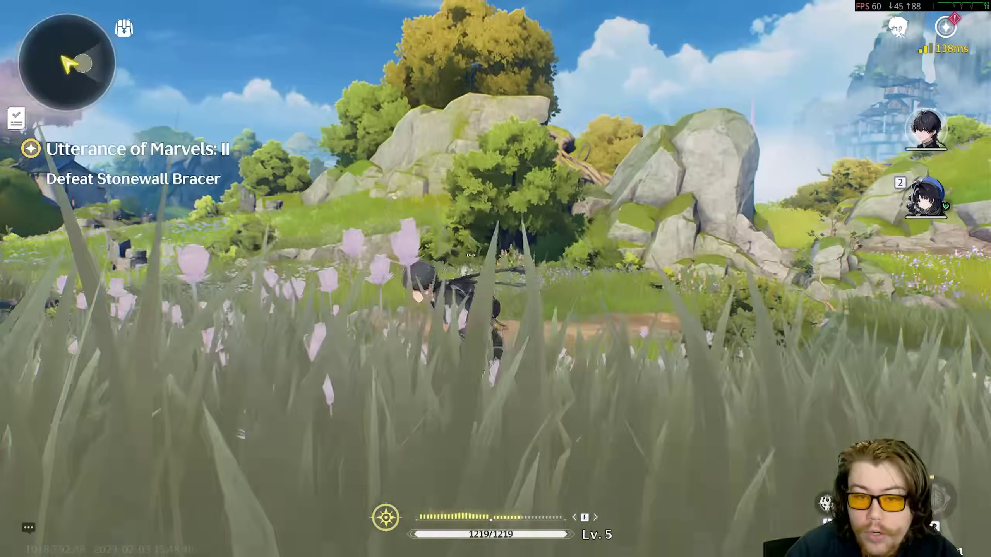
- Turn the character back and forth, running left and right through the grass
{"action": "key", "text": "a"}
{"action": "key", "text": "d"}
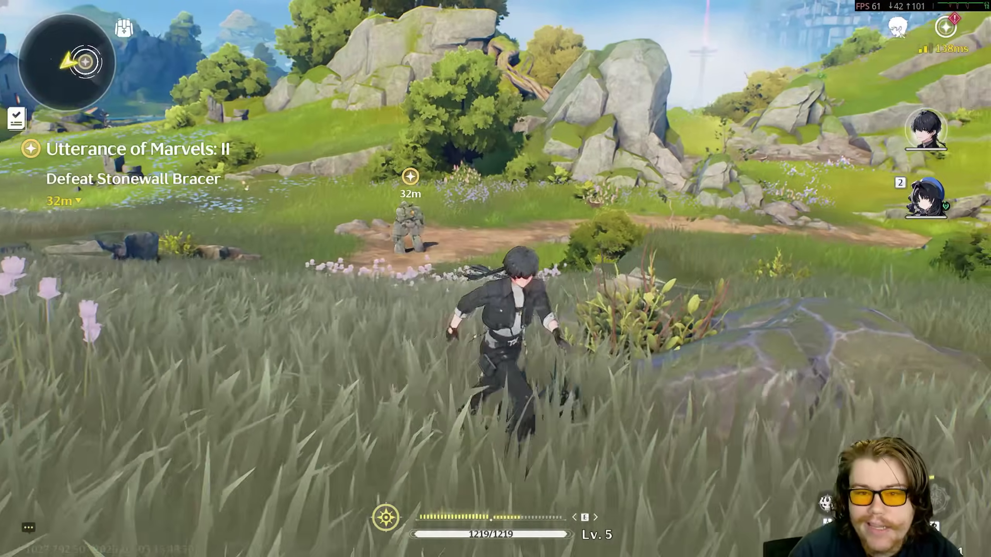
{"action": "key", "text": "w"}
{"action": "key", "text": "d"}
{"action": "key", "text": "a"}
{"action": "key", "text": "s"}
{"action": "key", "text": "d"}
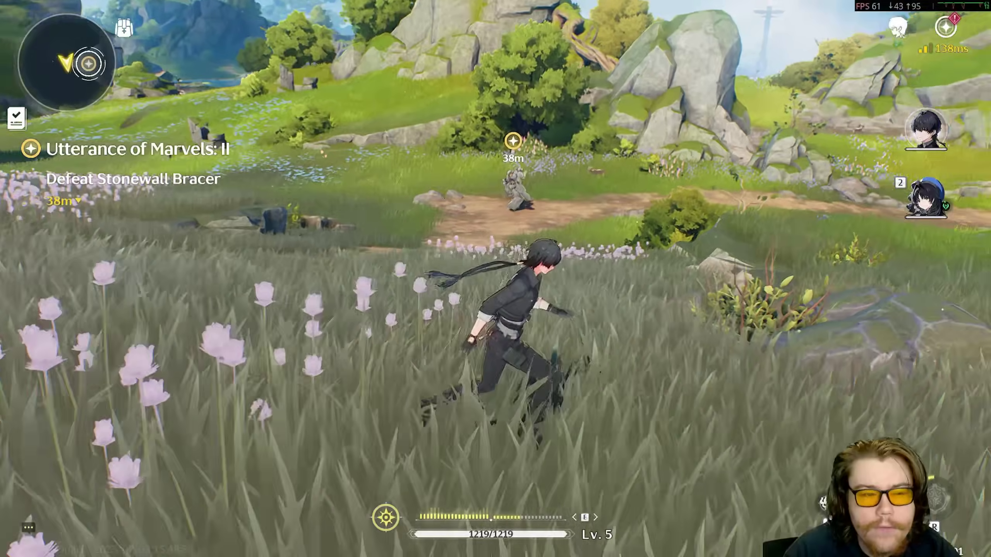
- Run past the rock and bush, dash left, then veer right and leap toward the quest marker
{"action": "key", "text": "w"}
{"action": "key", "text": "a"}
{"action": "key", "text": "d"}
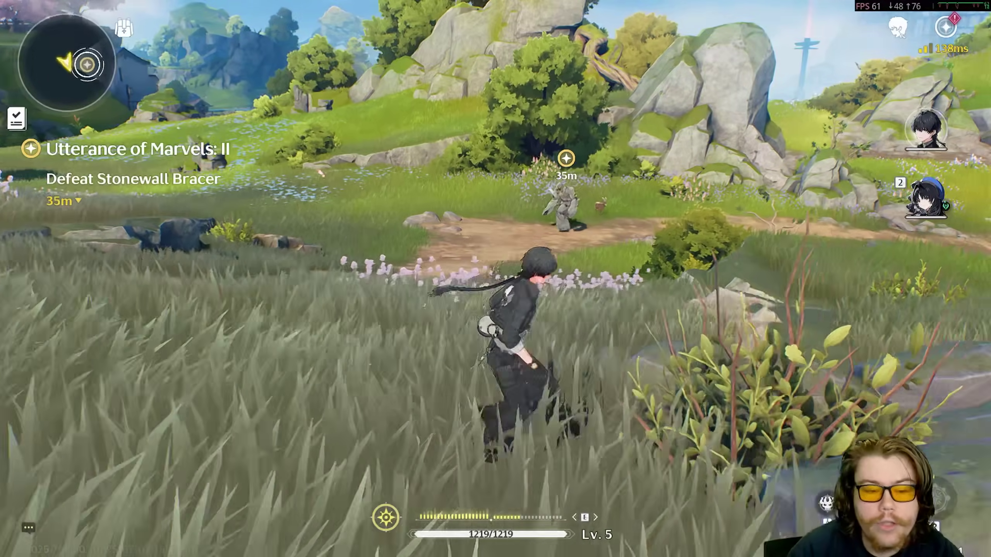
{"action": "key", "text": "a"}
{"action": "key", "text": "d"}
{"action": "key", "text": "a"}
{"action": "key", "text": "shift"}
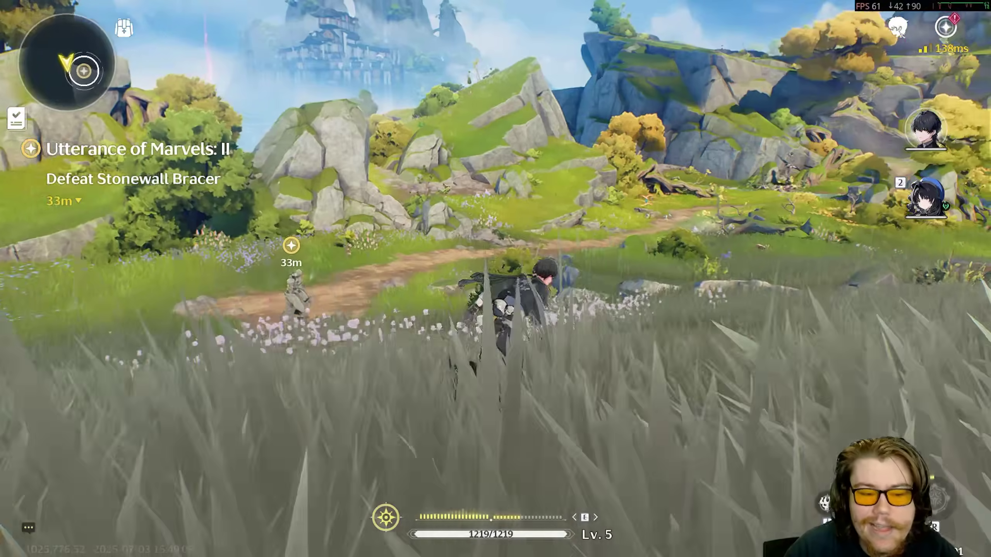
{"action": "key", "text": "w"}
{"action": "key", "text": "d"}
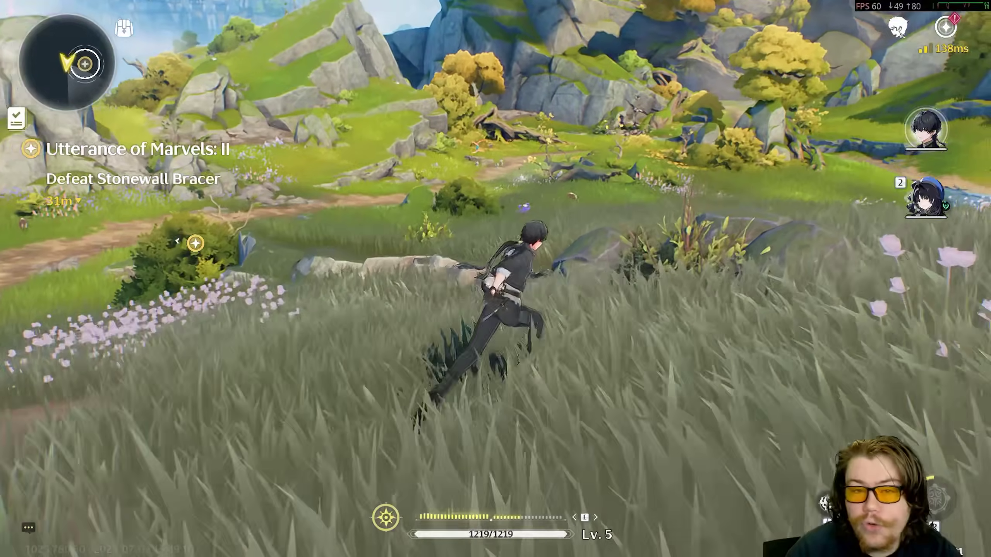
{"action": "key", "text": "space"}
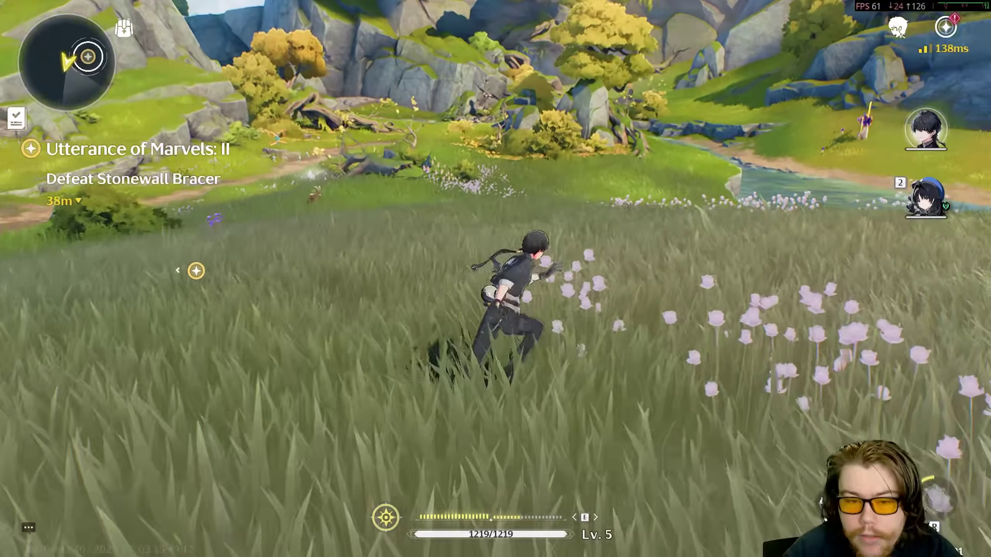
{"action": "key", "text": "w"}
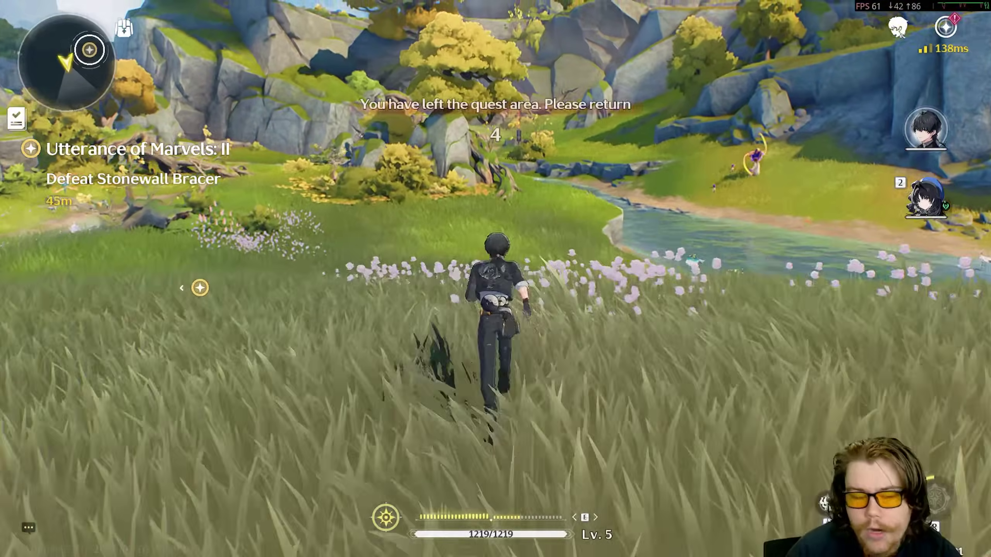
- Run up the slope back into the quest area toward the Stonewall Bracer
{"action": "key", "text": "w"}
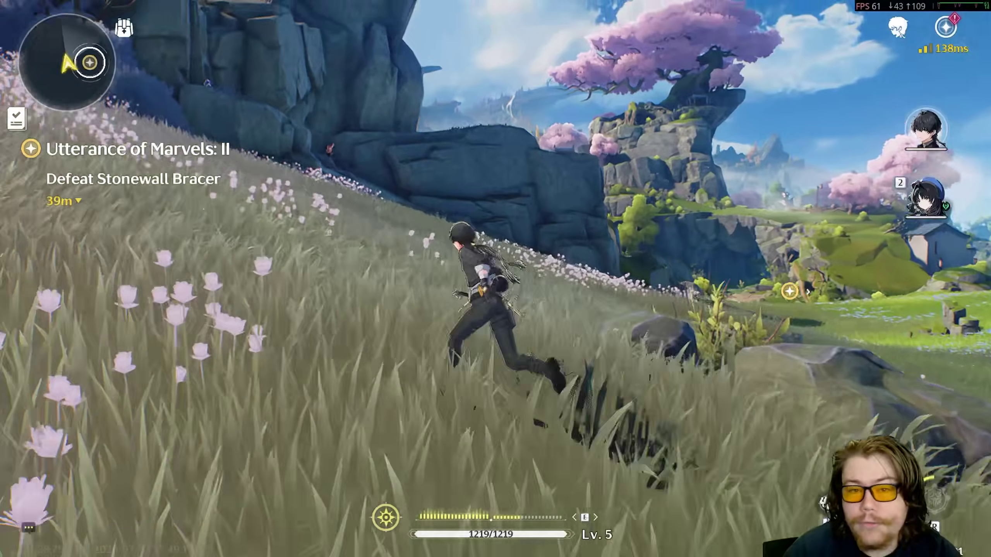
{"action": "key", "text": "w"}
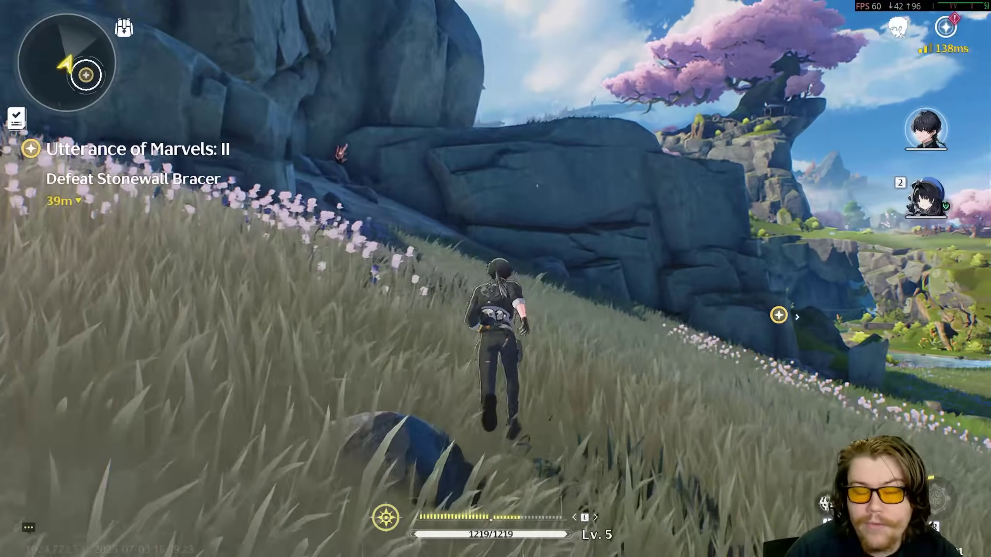
{"action": "key", "text": "w"}
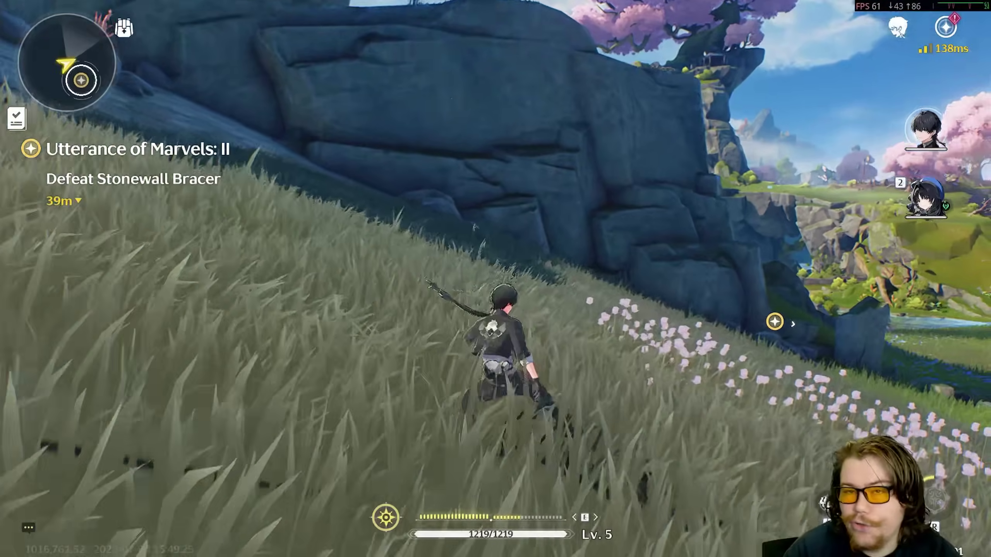
{"action": "key", "text": "w"}
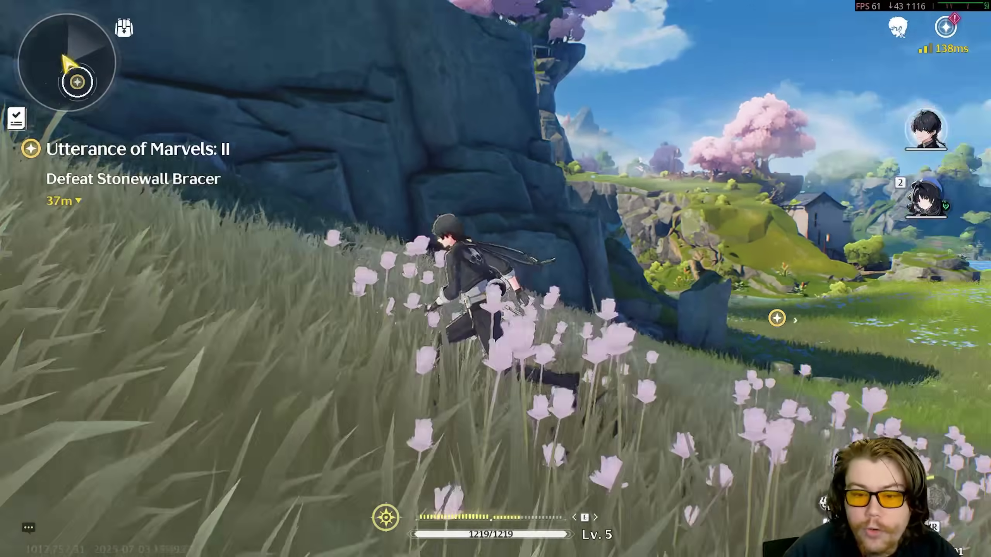
{"action": "key", "text": "w"}
{"action": "key", "text": "w"}
{"action": "key", "text": "w"}
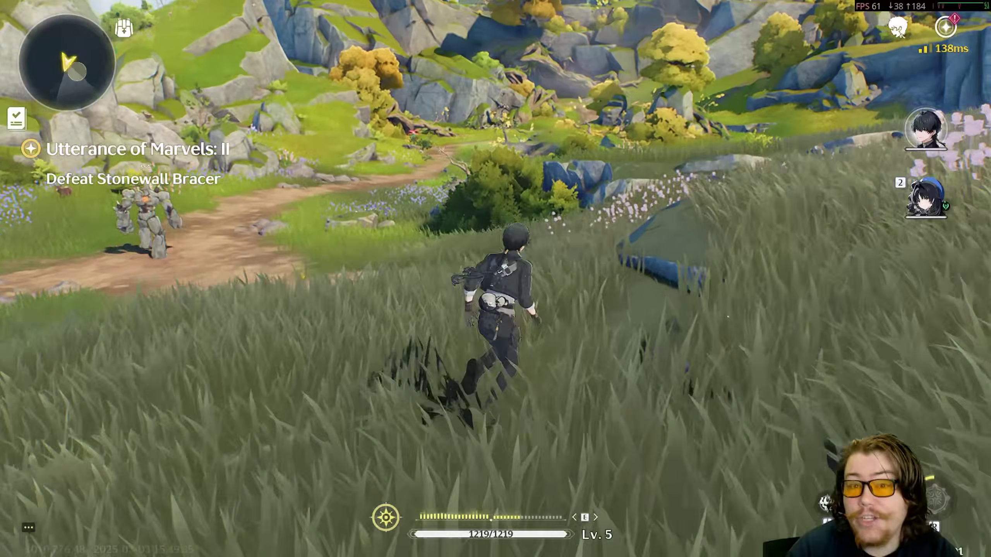
{"action": "key", "text": "w"}
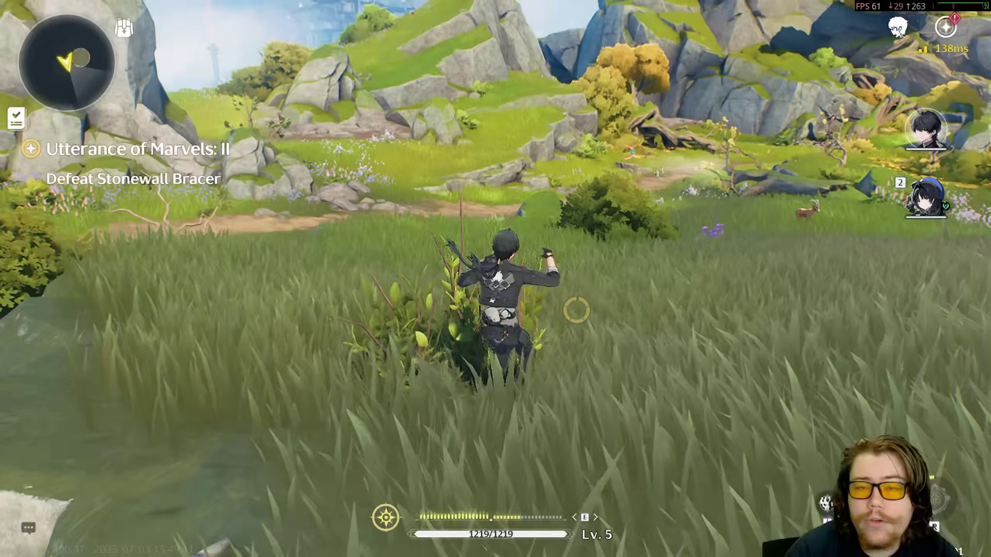
- Steer the character left and right until it stands on the dirt path just before the Stonewall Bracer
{"action": "key", "text": "s"}
{"action": "key", "text": "d"}
{"action": "key", "text": "w"}
{"action": "key", "text": "a"}
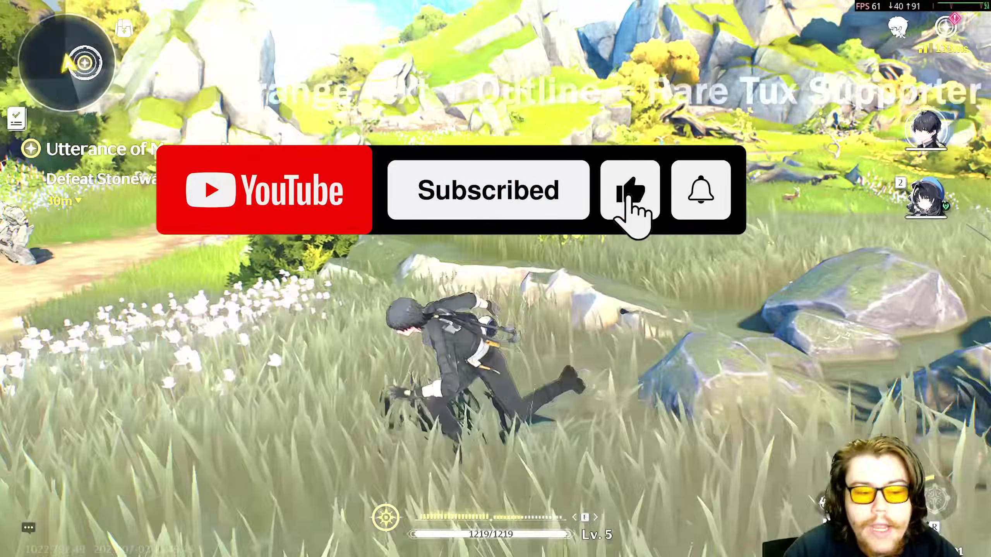
{"action": "key", "text": "w"}
{"action": "key", "text": "d"}
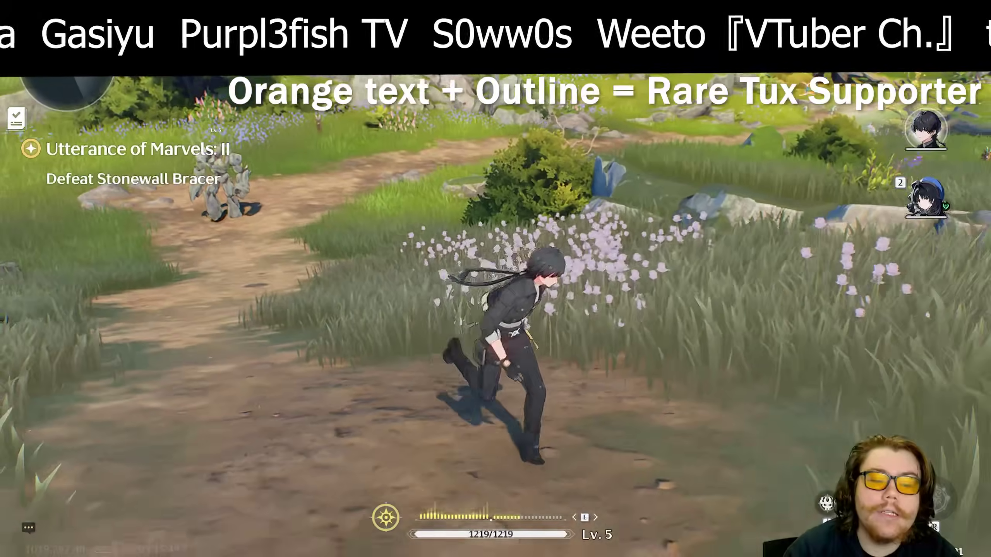